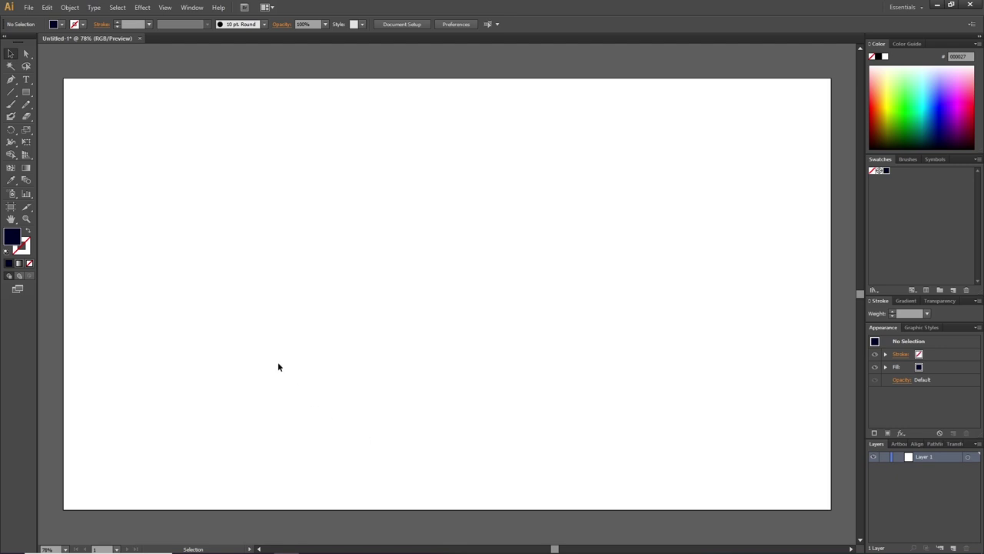
# Draw a 1920 × 1080 px dark navy rectangle that fills the entire artboard.
pyautogui.click(25, 92)
pyautogui.moveTo(64, 78); pyautogui.dragTo(830, 509)
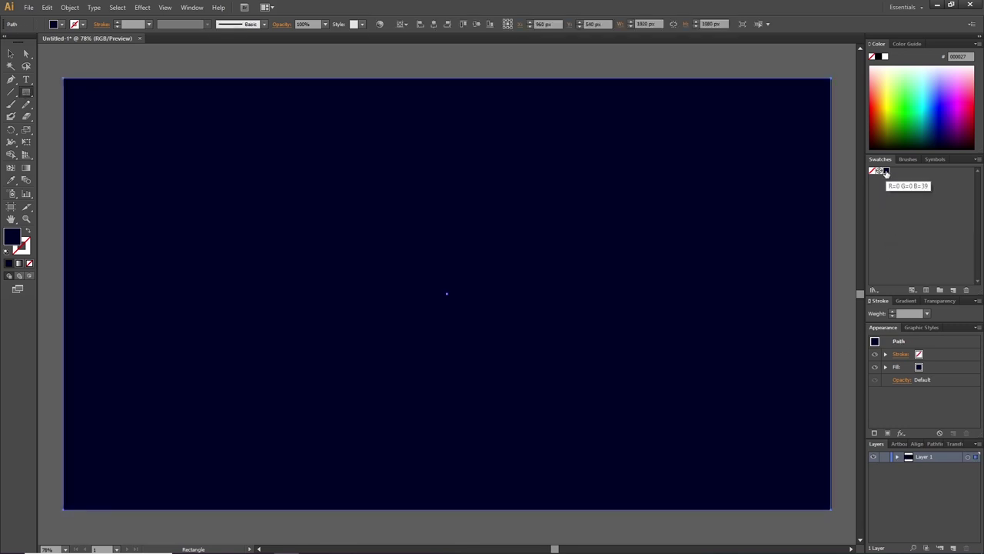
# Lock Layer 1 holding the navy background and add Layer 2 above it.
pyautogui.click(885, 459)
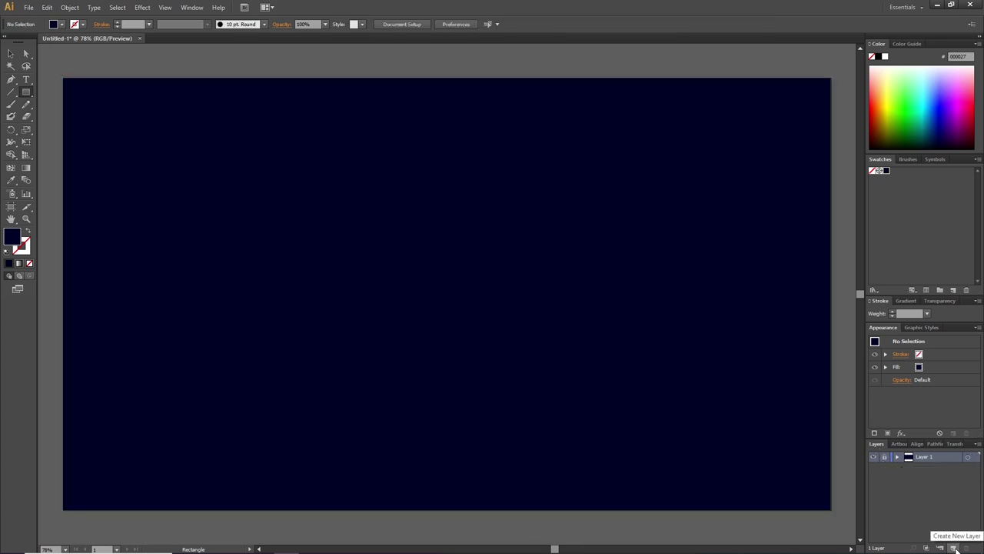
pyautogui.click(954, 548)
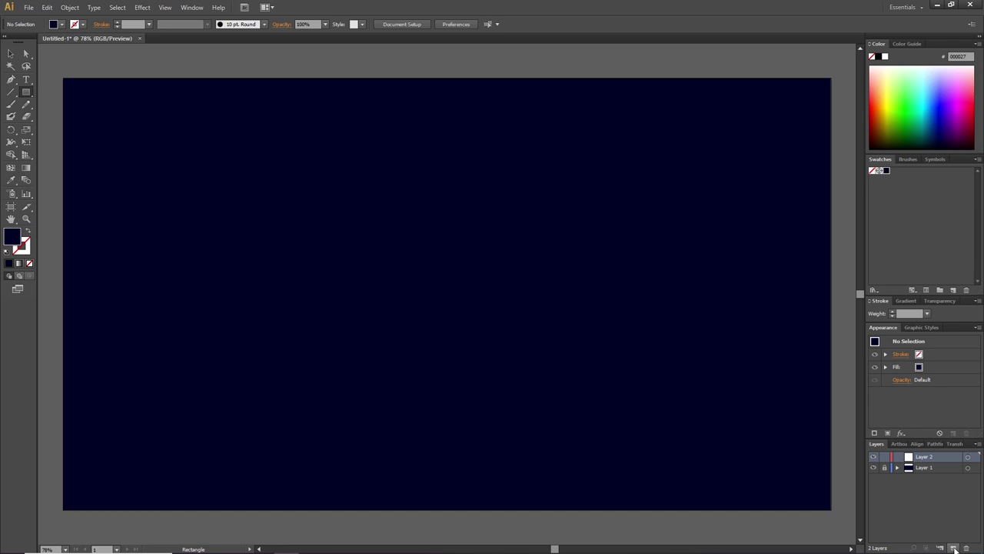
pyautogui.moveTo(26, 91); pyautogui.dragTo(60, 120)
# Draw a white-filled 12.82 × 12.82 px circle on Layer 2 and show the Brushes panel.
pyautogui.click(885, 57)
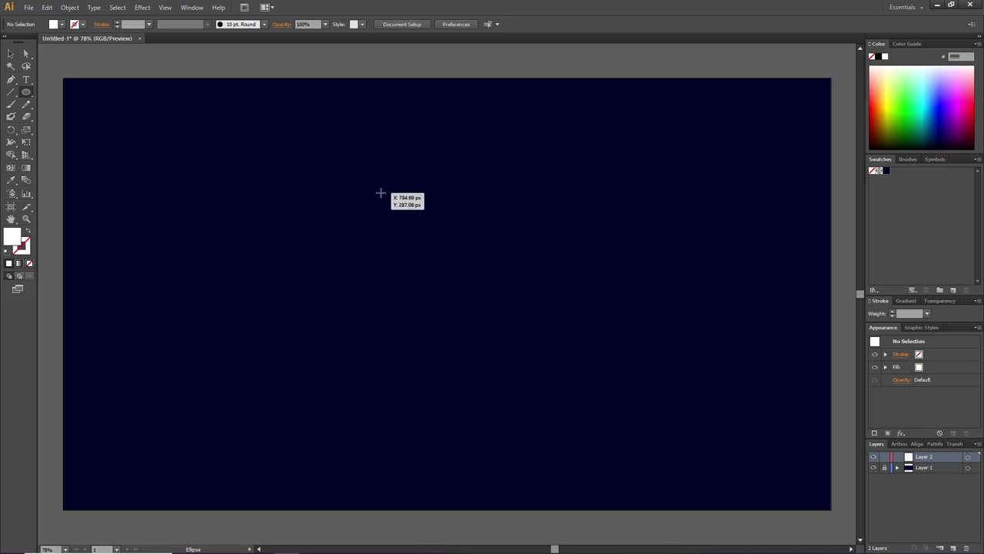
pyautogui.moveTo(380, 193); pyautogui.dragTo(383, 197)
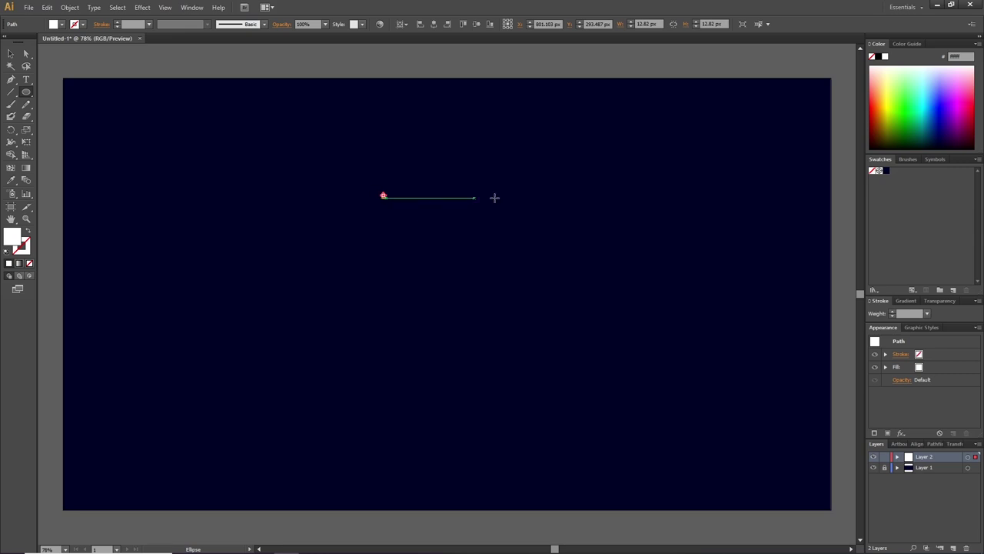
pyautogui.click(908, 159)
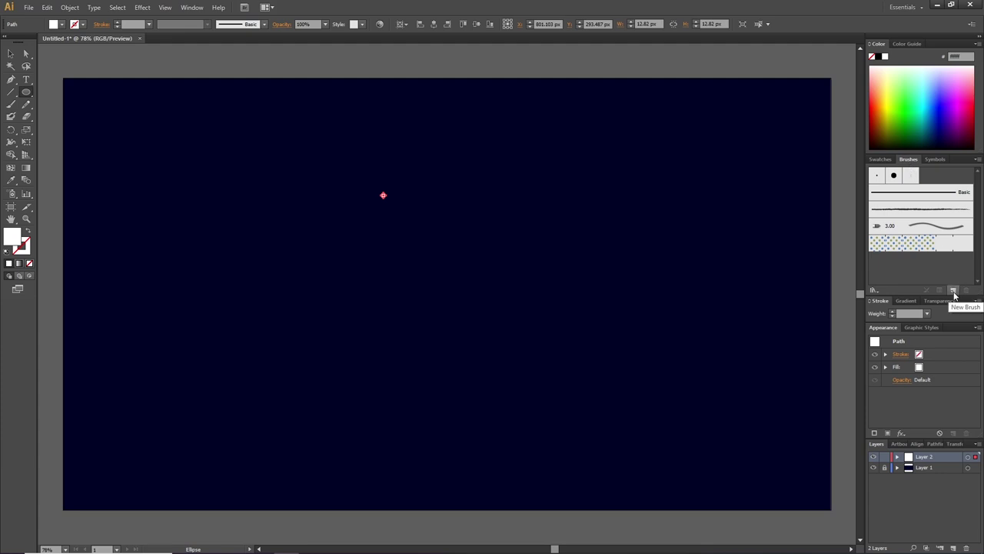
# Define a new Scatter Brush from the white circle, bringing up Scatter Brush Options.
pyautogui.click(954, 291)
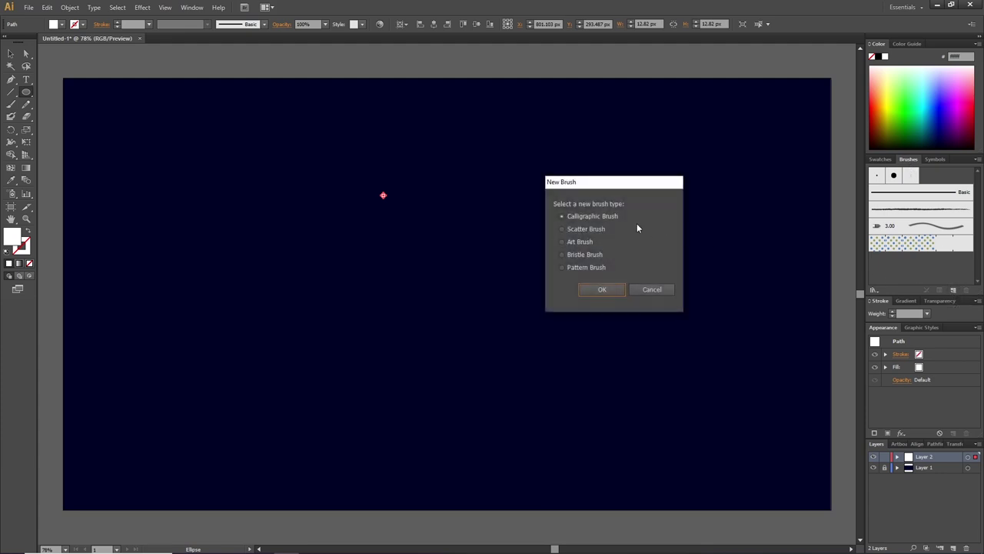
pyautogui.click(563, 229)
pyautogui.click(601, 290)
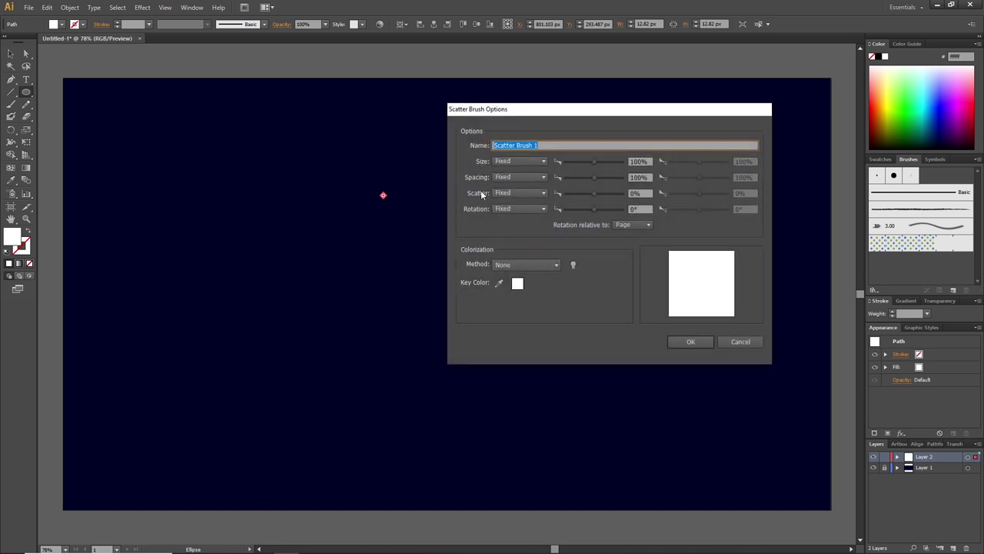
# Keep the name Scatter Brush 1 and set Size, Spacing, Scatter and Rotation to Random.
pyautogui.press('End')
pyautogui.click(505, 161)
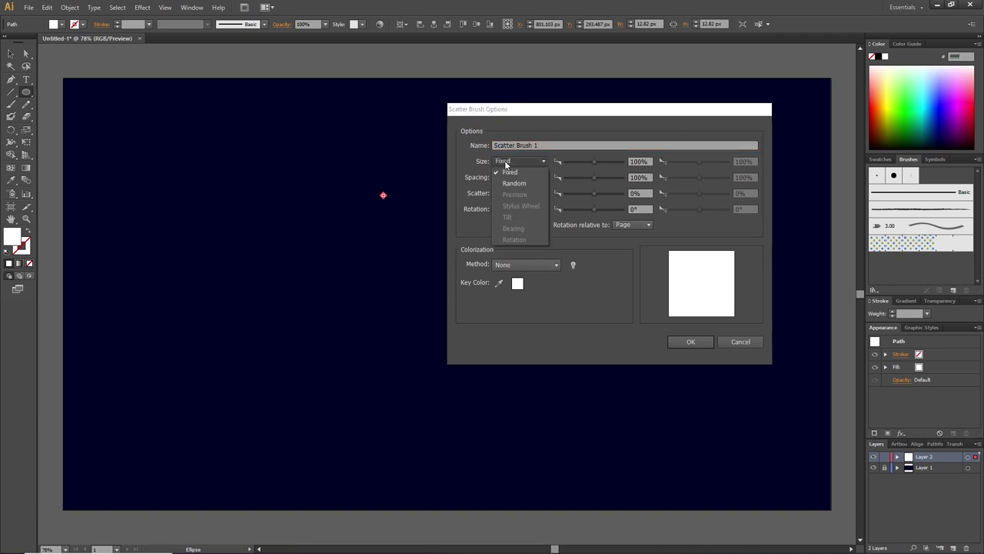
pyautogui.click(506, 183)
pyautogui.click(505, 176)
pyautogui.click(508, 198)
pyautogui.click(505, 193)
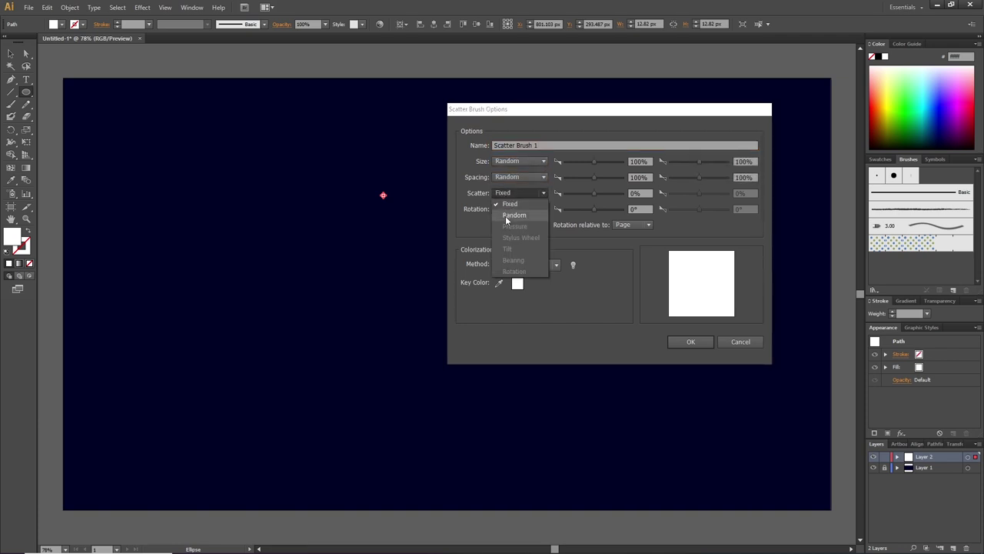
pyautogui.click(505, 215)
pyautogui.click(506, 209)
pyautogui.click(509, 228)
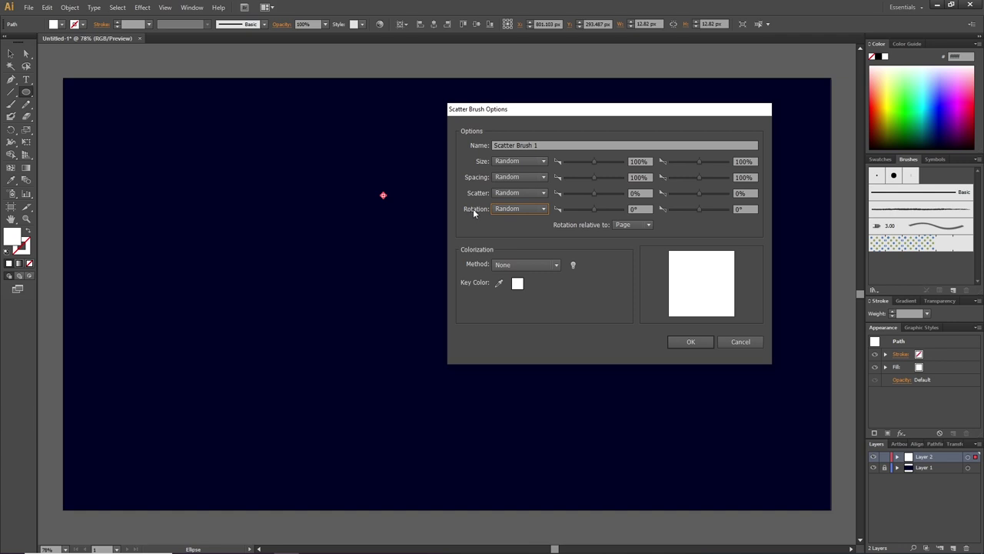
# Enter random ranges: size 10–100%, spacing 10–1000%, scatter -1000–1000%, rotation -180–180°.
pyautogui.click(576, 160)
pyautogui.click(567, 176)
pyautogui.click(559, 193)
pyautogui.click(565, 209)
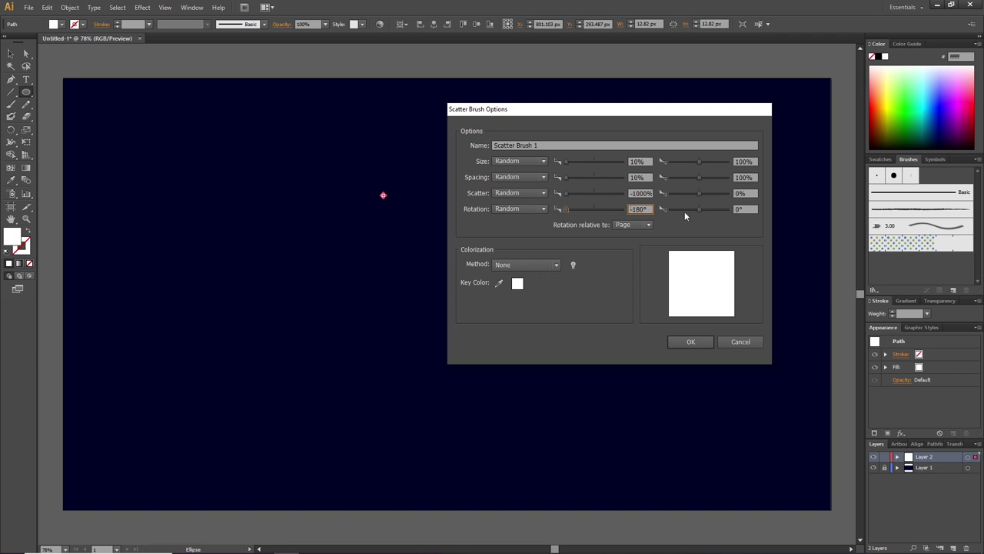
pyautogui.moveTo(698, 208); pyautogui.dragTo(726, 177)
# Save Scatter Brush 1 and delete the tiny white source circle from the sky.
pyautogui.click(688, 342)
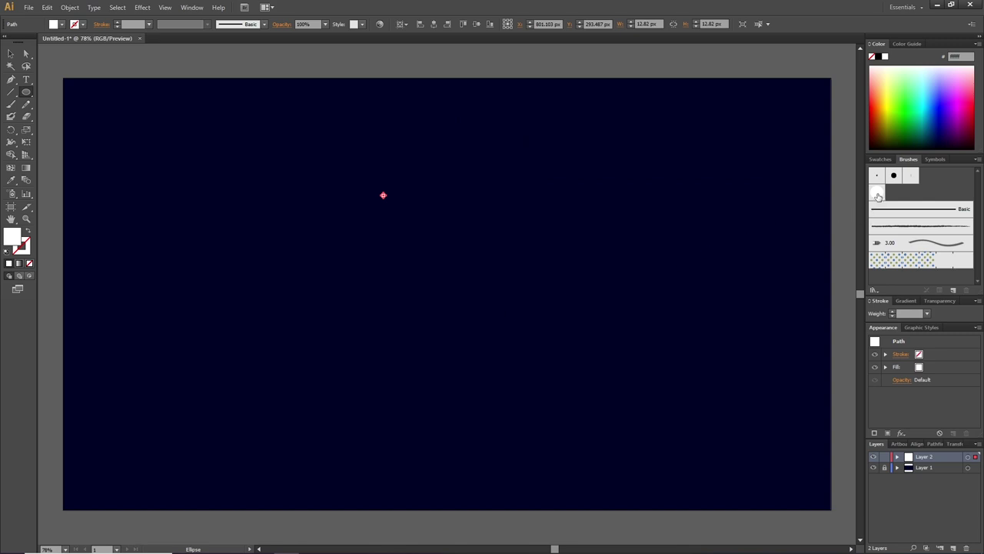
pyautogui.click(11, 54)
pyautogui.moveTo(318, 160); pyautogui.dragTo(420, 217)
pyautogui.press('Delete')
# Paint Scatter Brush 1 strokes across the top, upper half, middle and bottom of the sky.
pyautogui.click(11, 106)
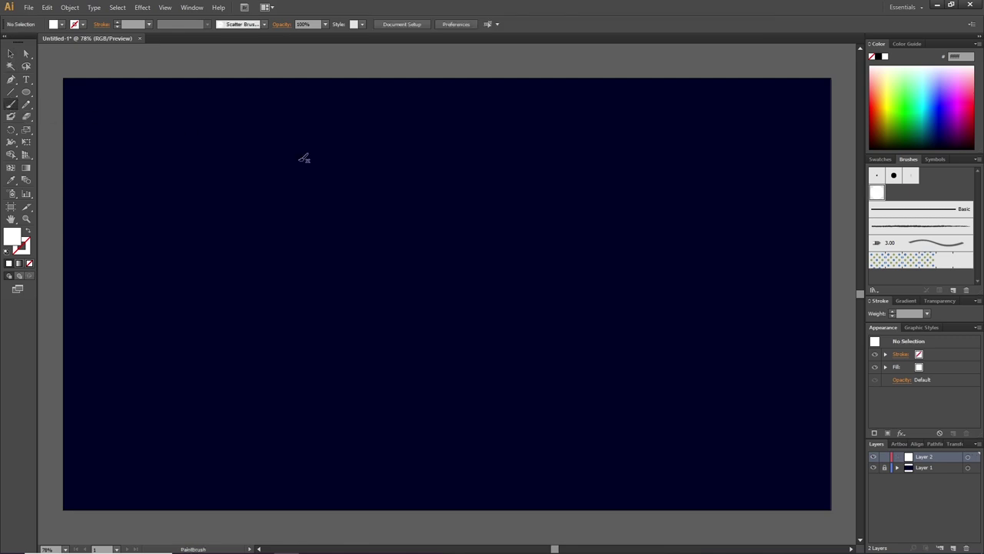
pyautogui.click(877, 195)
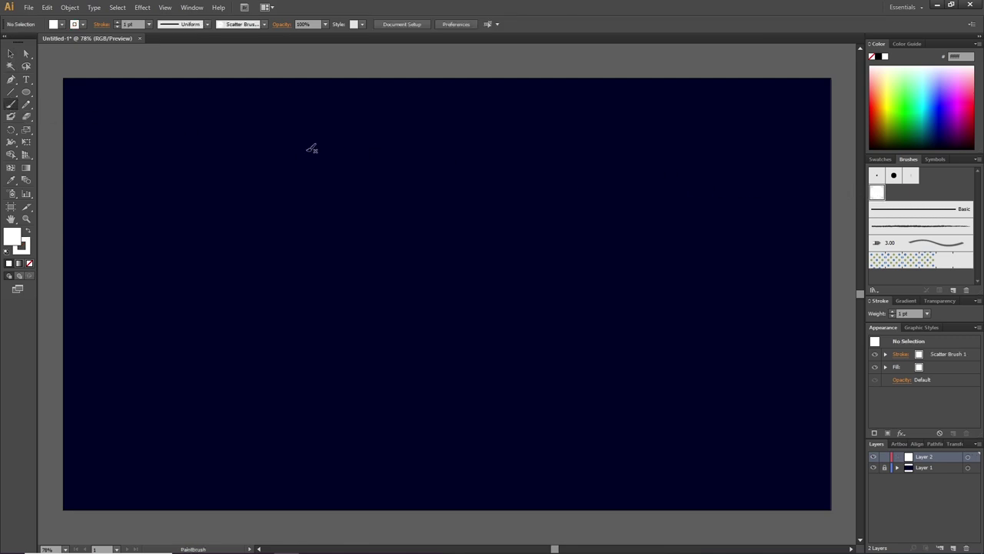
pyautogui.moveTo(50, 97); pyautogui.dragTo(834, 82)
pyautogui.moveTo(763, 92)
pyautogui.mouseDown()
pyautogui.moveTo(823, 153)
pyautogui.moveTo(129, 252)
pyautogui.moveTo(30, 333)
pyautogui.moveTo(849, 317)
pyautogui.mouseUp()
pyautogui.moveTo(87, 397)
pyautogui.mouseDown()
pyautogui.moveTo(842, 389)
pyautogui.moveTo(209, 435)
pyautogui.moveTo(61, 492)
pyautogui.moveTo(858, 467)
pyautogui.mouseUp()
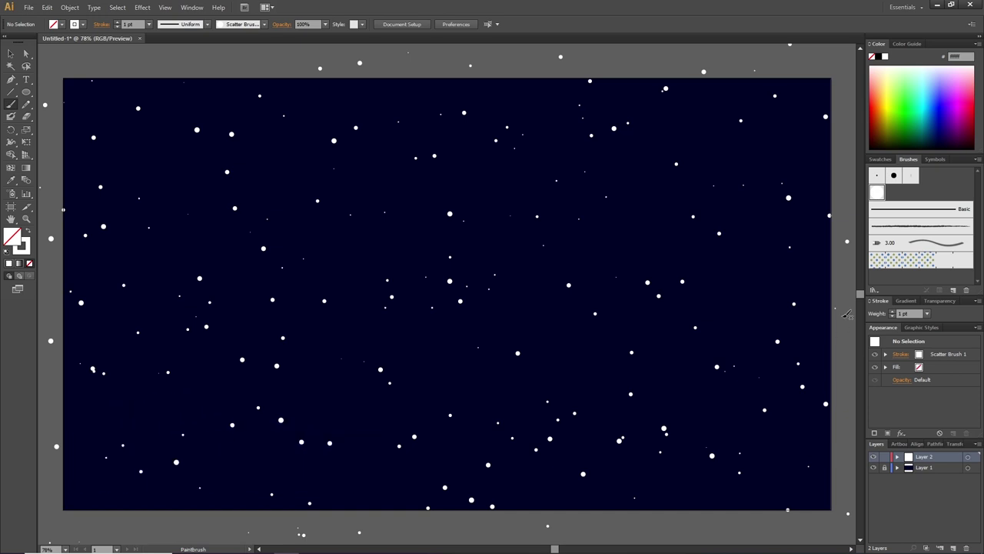
# Reopen Scatter Brush 1 options, move the dialog aside, and lower maximum size to 70%.
pyautogui.doubleClick(878, 193)
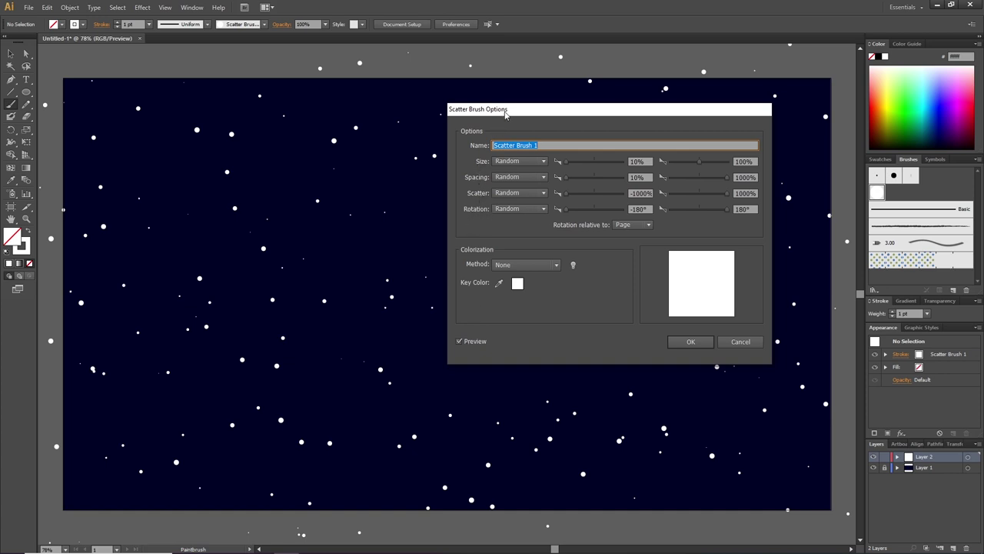
pyautogui.moveTo(506, 112); pyautogui.dragTo(635, 58)
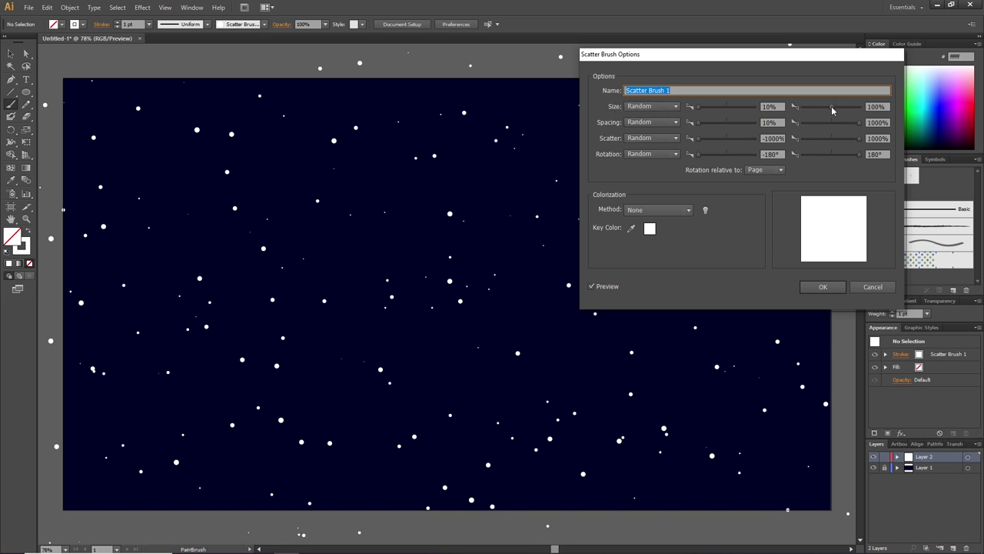
pyautogui.moveTo(832, 110); pyautogui.dragTo(823, 110)
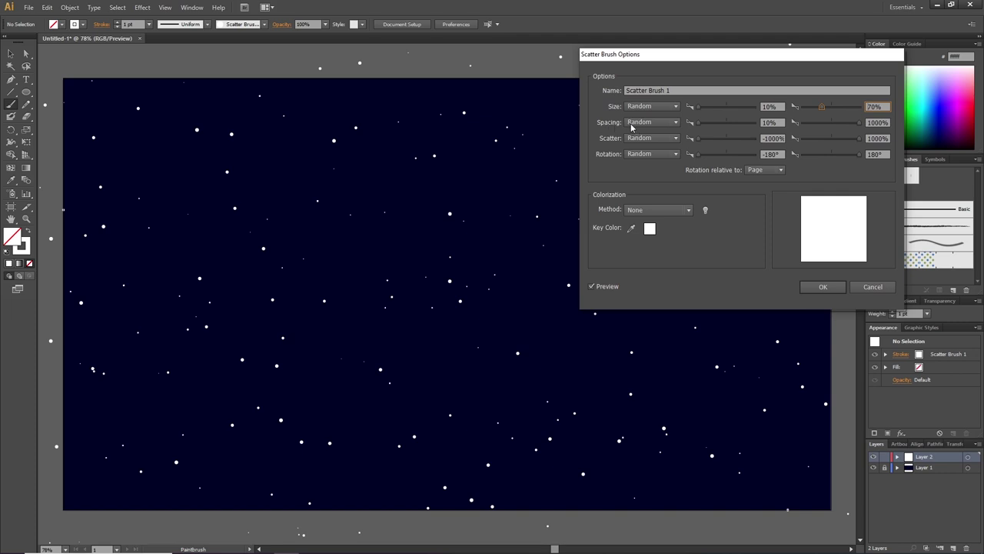
# Try maximum spacing values, settle on 327%, and drop maximum scatter to -1000%.
pyautogui.moveTo(860, 123); pyautogui.dragTo(799, 126)
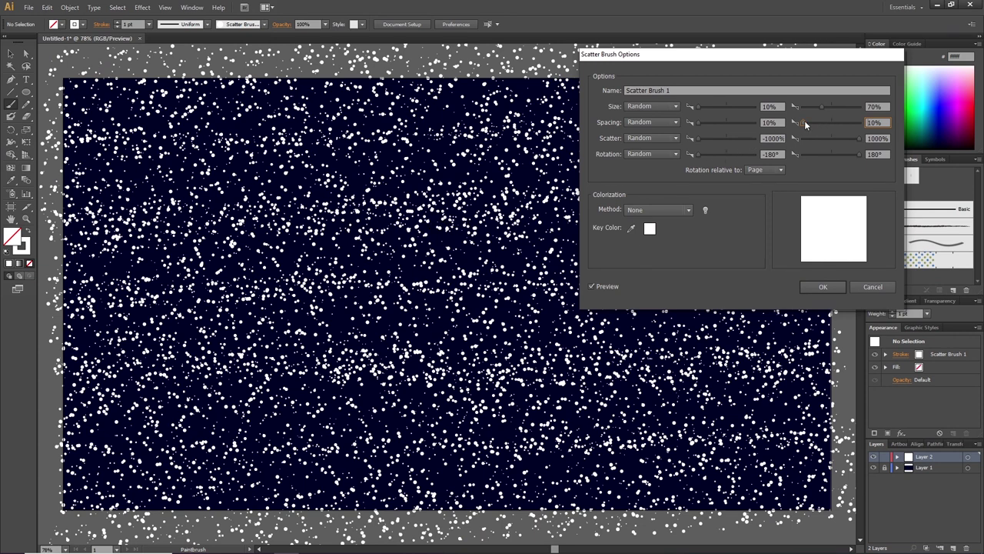
pyautogui.moveTo(808, 121); pyautogui.dragTo(838, 125)
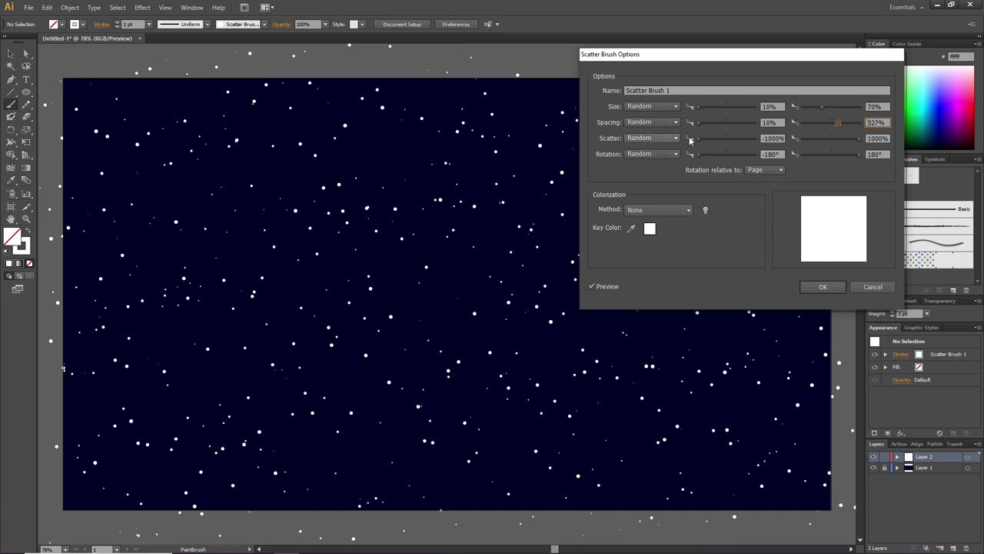
pyautogui.moveTo(859, 139); pyautogui.dragTo(805, 141)
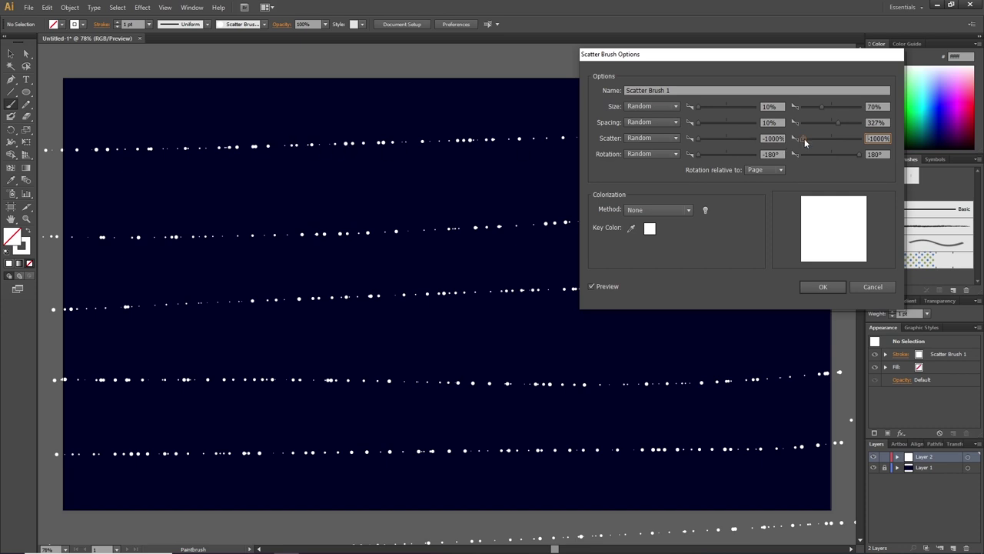
# Drag the maximum scatter slider back up from -1000% to 1000%.
pyautogui.moveTo(805, 142); pyautogui.dragTo(809, 142)
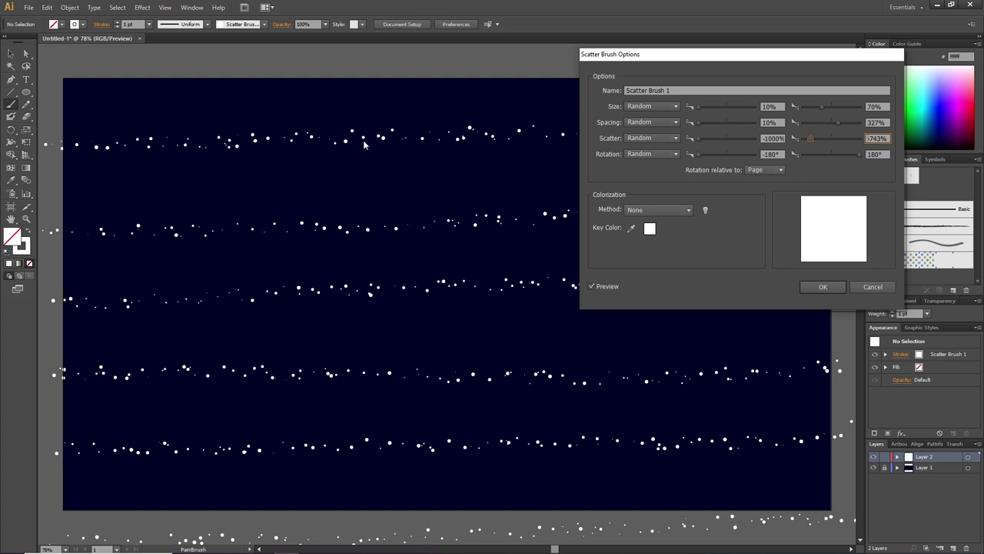
pyautogui.moveTo(813, 140); pyautogui.dragTo(861, 140)
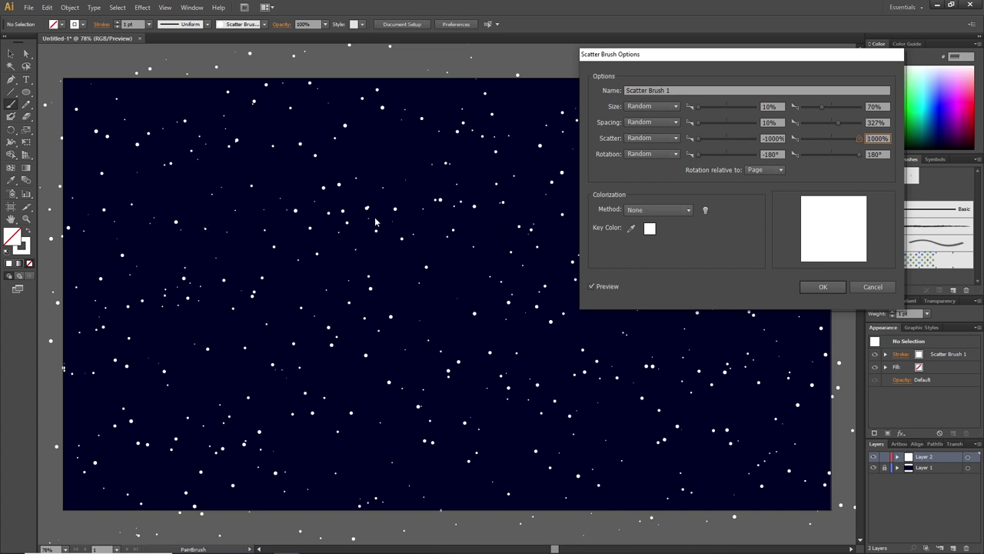
# Confirm the revised Scatter Brush 1 settings and apply them to the existing star strokes.
pyautogui.click(812, 287)
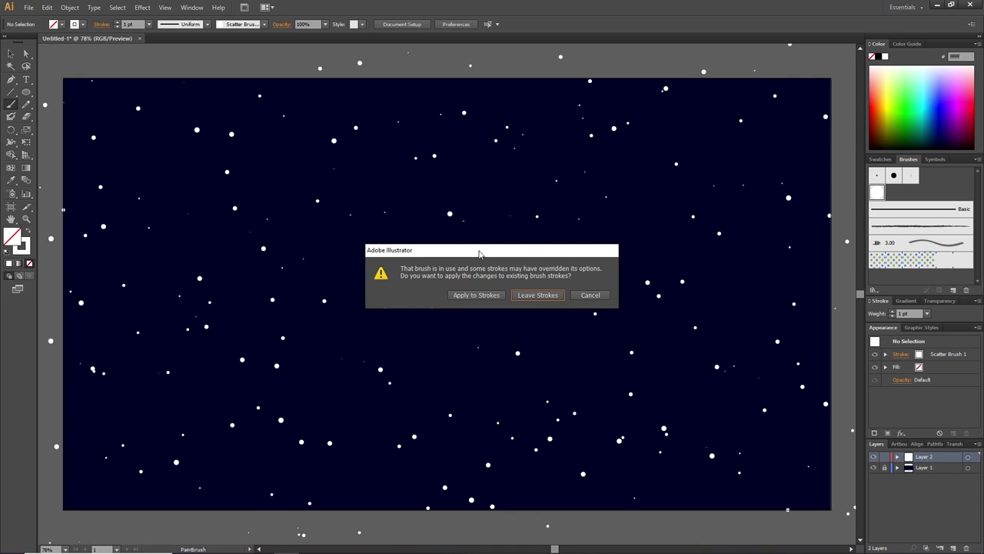
pyautogui.click(478, 296)
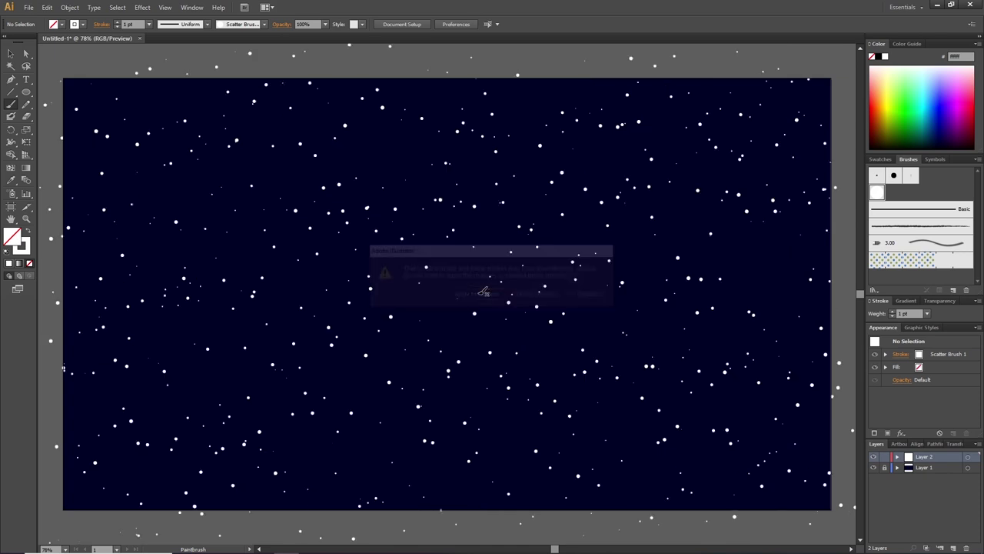